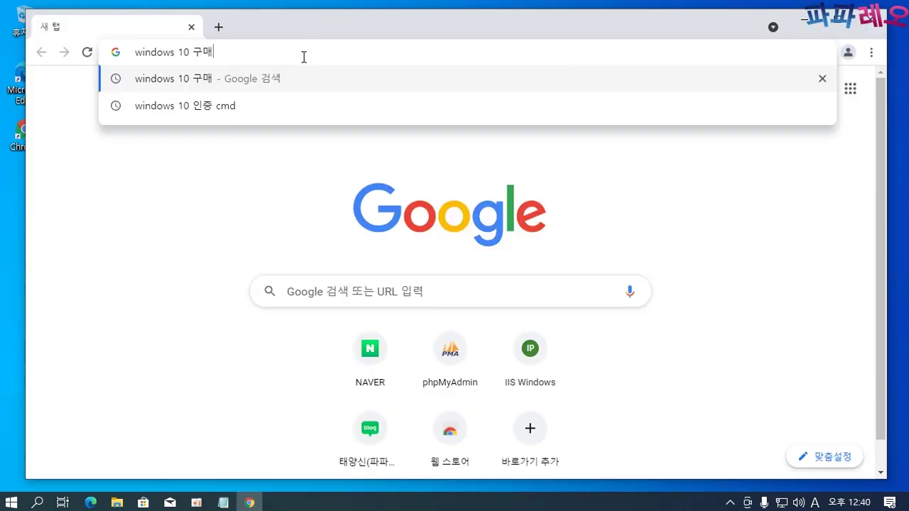
# Step: Search Google for "windows 10 구매" and open the Microsoft Store's Windows 10 result
pyautogui.press('Return')
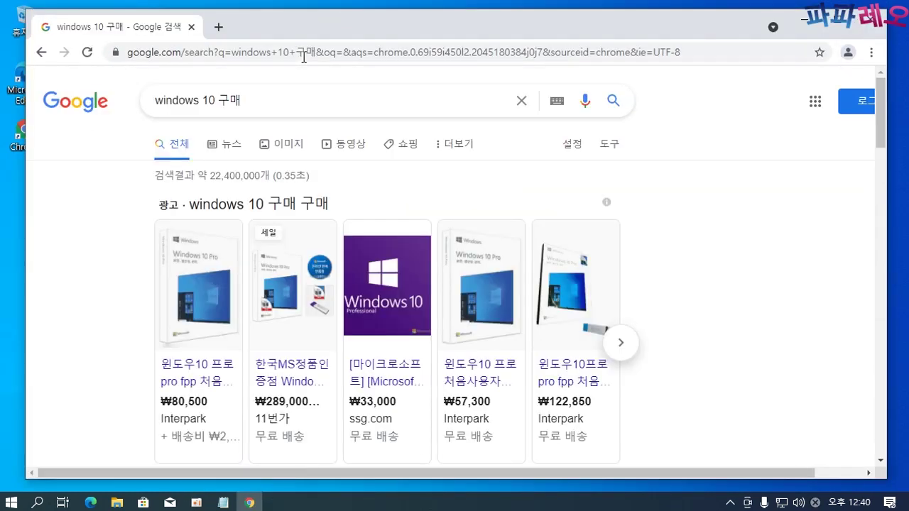
pyautogui.scroll(-5, 145, 239)
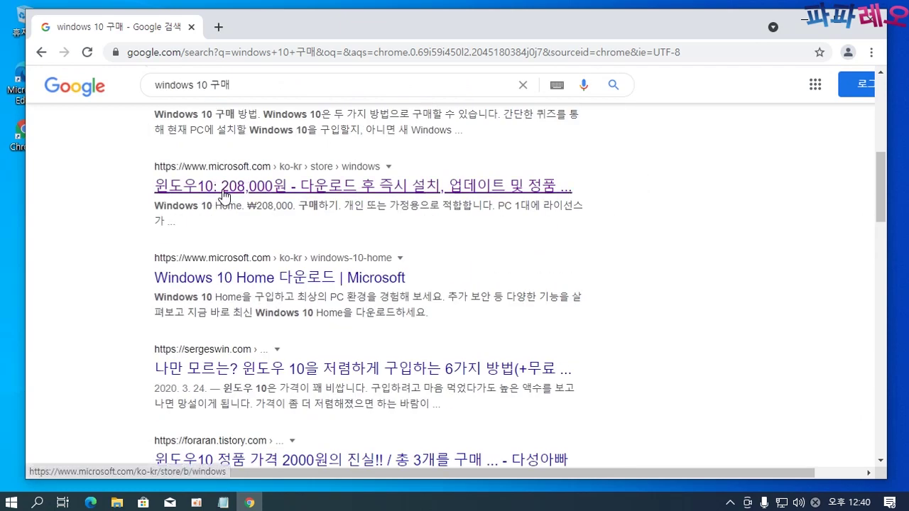
pyautogui.click(250, 190)
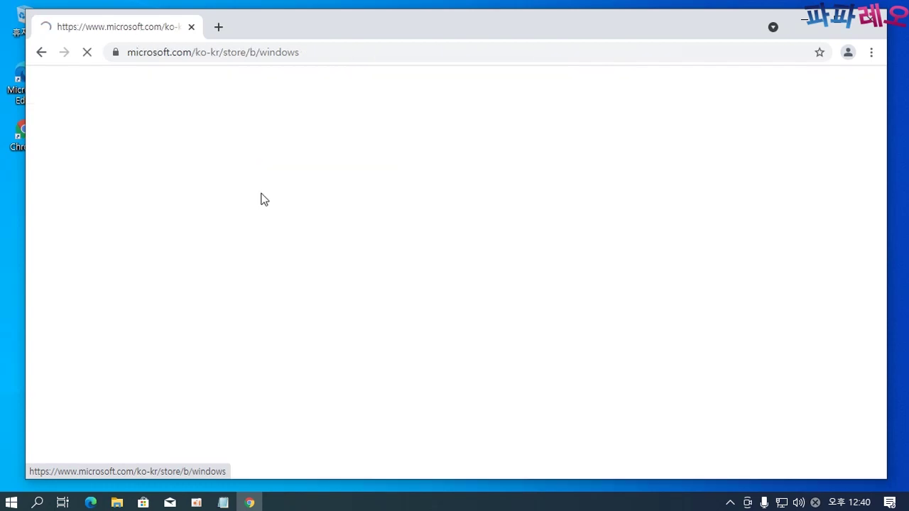
# Step: Examine the names and prices of the Windows 10 Home and Pro editions on the store page
pyautogui.scroll(-6, 42, 284)
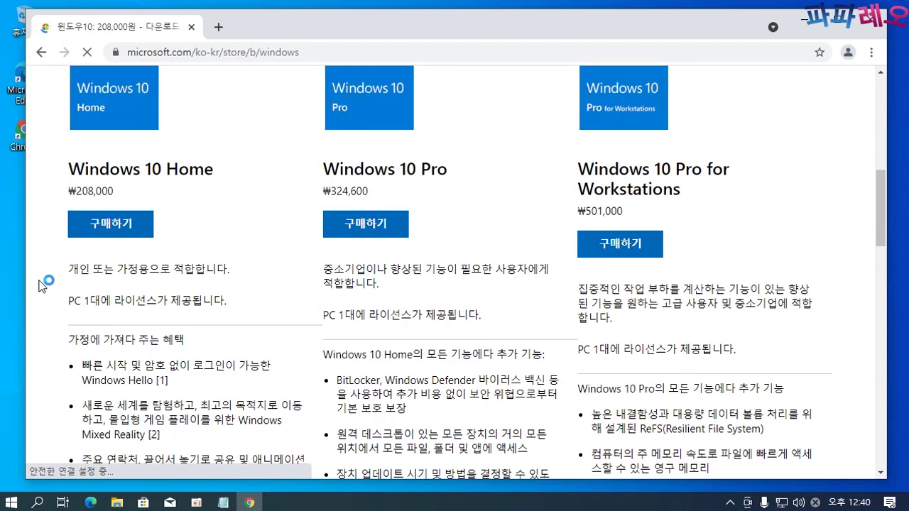
pyautogui.scroll(3, 42, 284)
pyautogui.moveTo(229, 321); pyautogui.dragTo(66, 313)
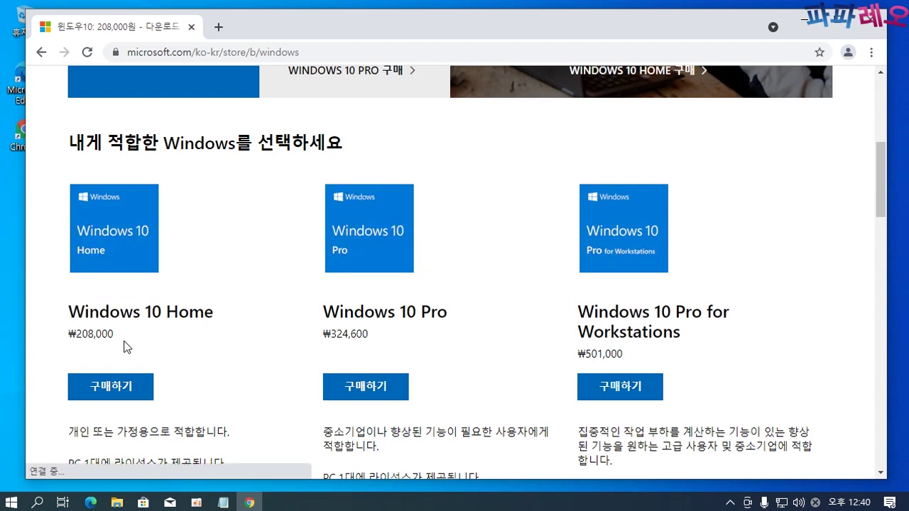
pyautogui.moveTo(123, 346); pyautogui.dragTo(69, 312)
pyautogui.click(69, 313)
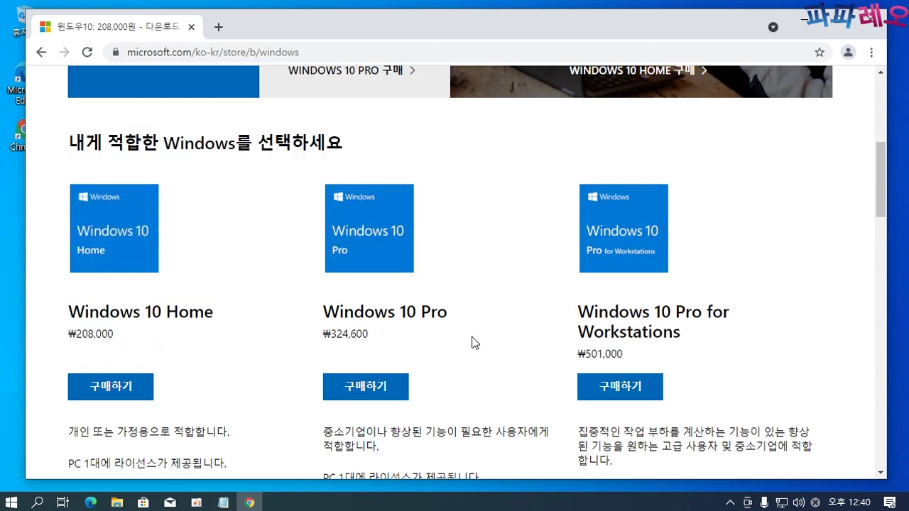
pyautogui.moveTo(454, 314); pyautogui.dragTo(354, 340)
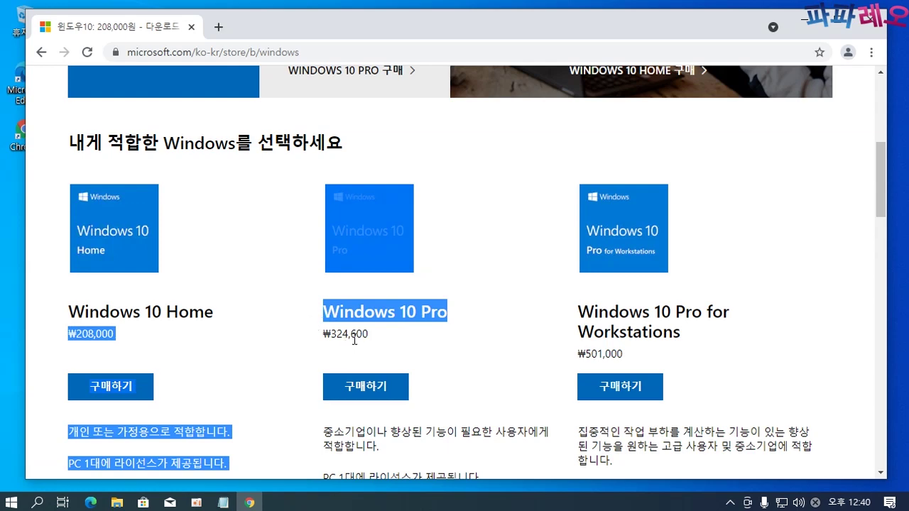
pyautogui.moveTo(416, 345); pyautogui.dragTo(325, 309)
pyautogui.click(325, 312)
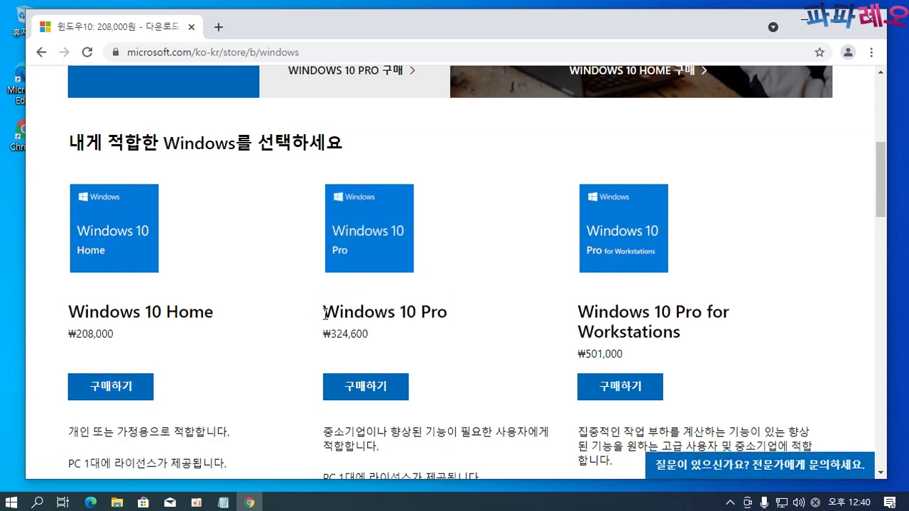
# Step: Highlight the one-PC license note below Windows 10 Home and close the browser
pyautogui.scroll(-3, 262, 355)
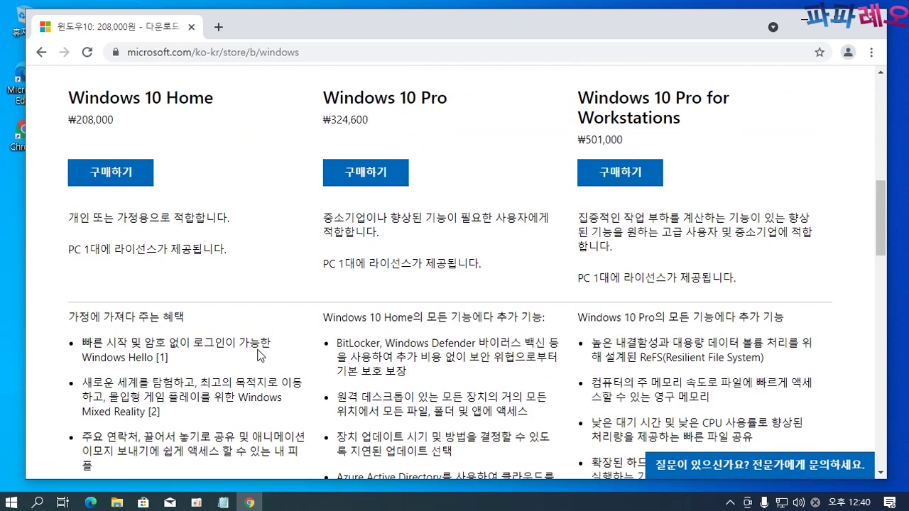
pyautogui.moveTo(69, 259); pyautogui.dragTo(225, 255)
pyautogui.click(228, 256)
pyautogui.click(229, 253)
pyautogui.scroll(2, 226, 284)
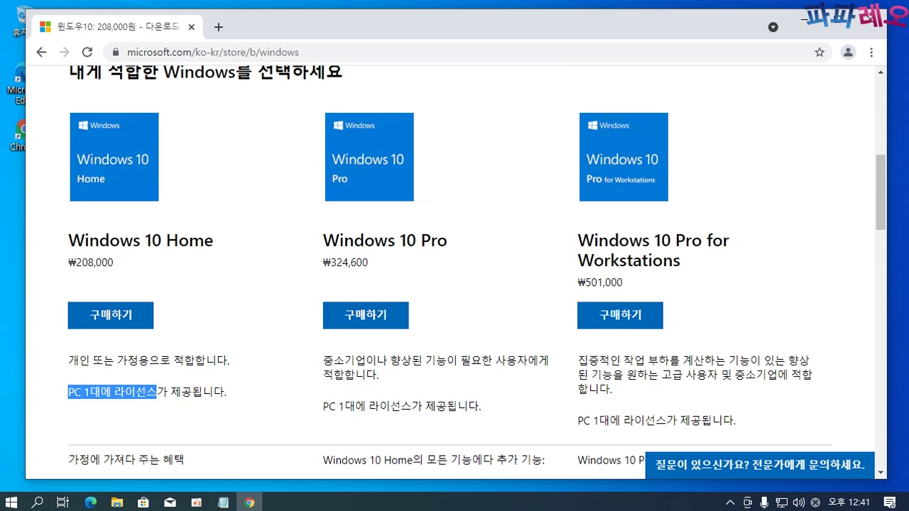
pyautogui.hotkey('alt', 'F4')
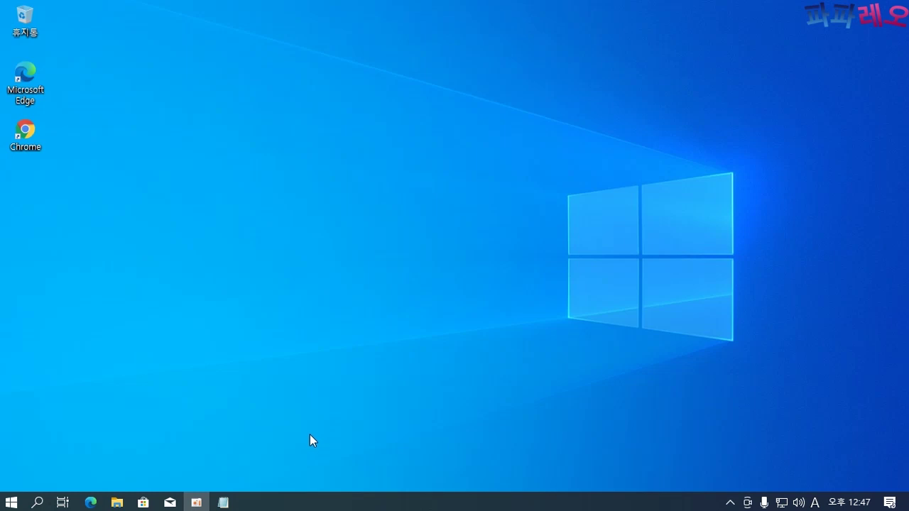
# Step: Open the Command Prompt (명령 프롬프트) from the Windows 시스템 folder with administrator rights and move its window higher on the desktop
pyautogui.click(53, 426)
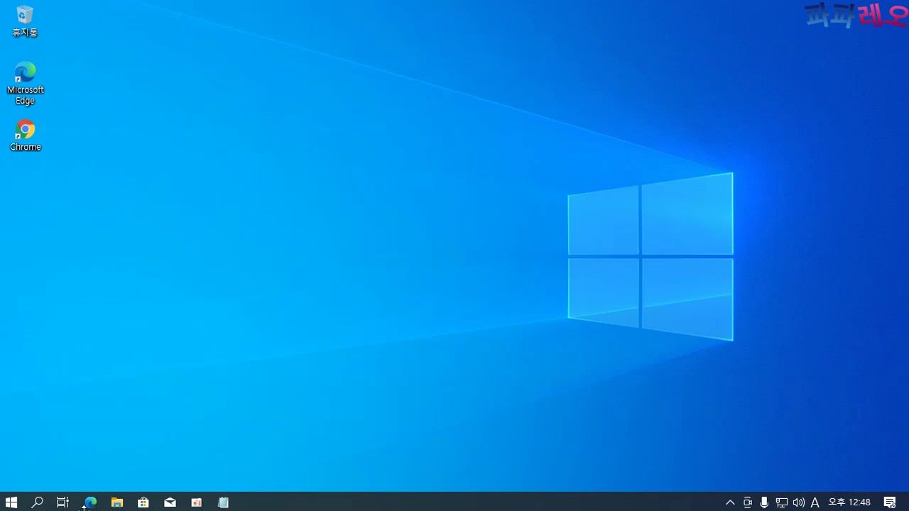
pyautogui.click(12, 505)
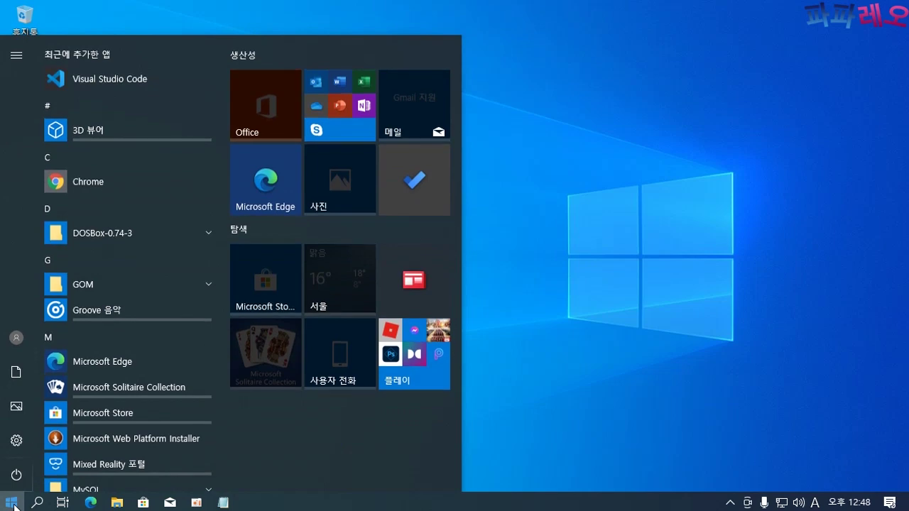
pyautogui.scroll(-10, 134, 280)
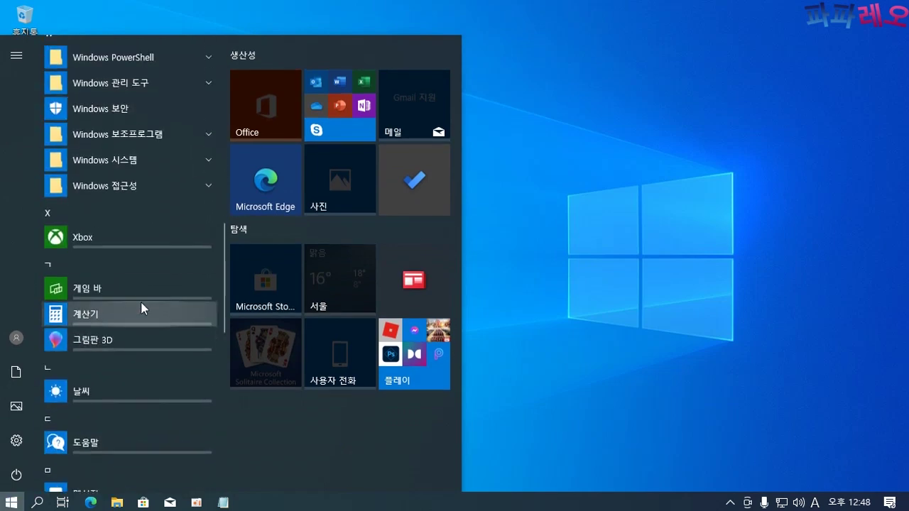
pyautogui.scroll(3, 140, 302)
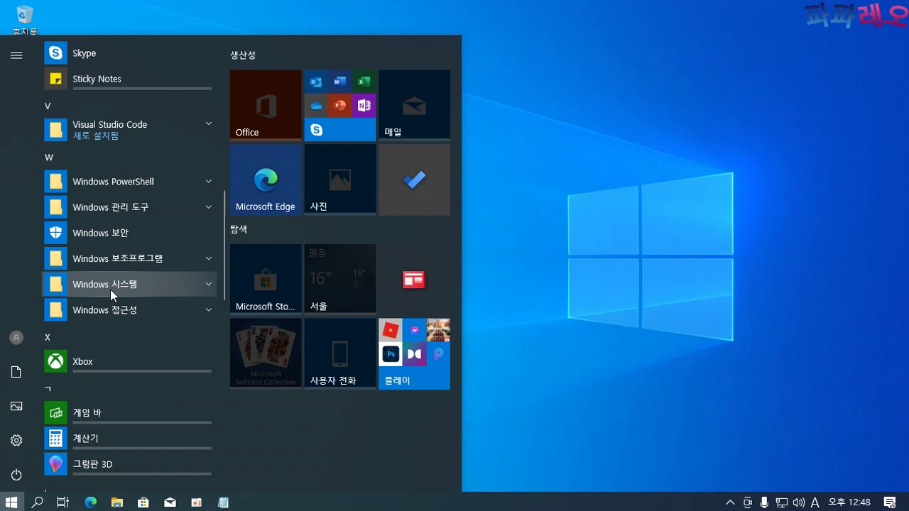
pyautogui.click(110, 289)
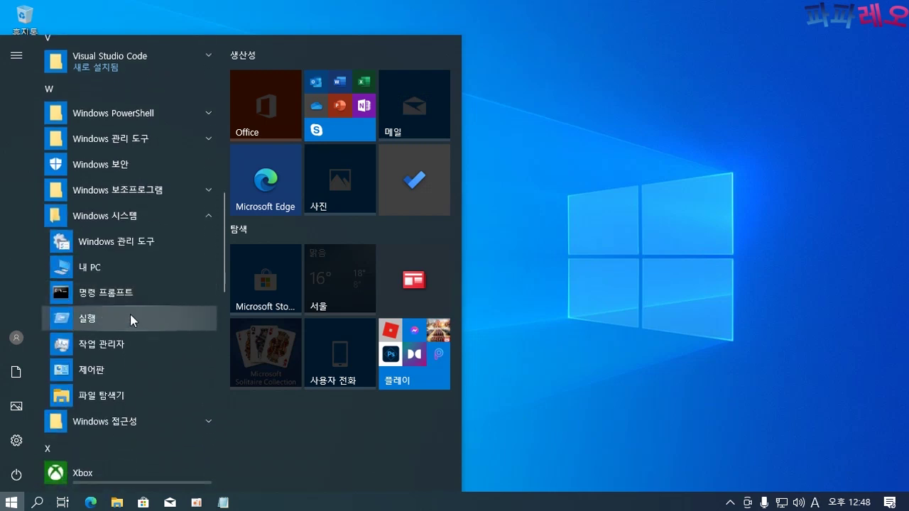
pyautogui.rightClick(89, 294)
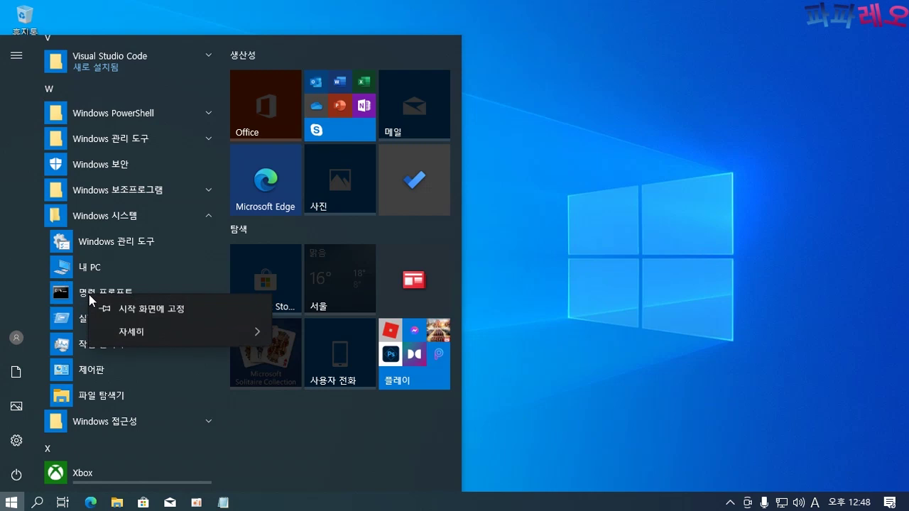
pyautogui.moveTo(157, 339)
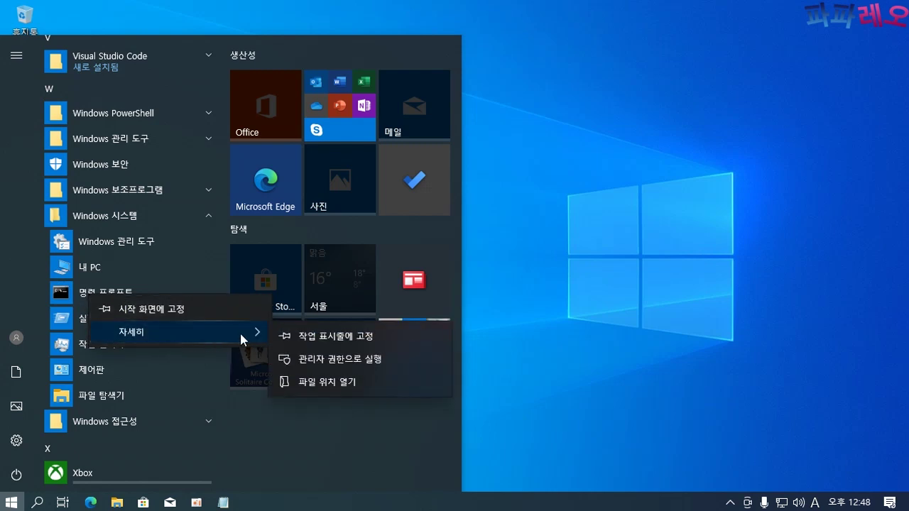
pyautogui.click(342, 365)
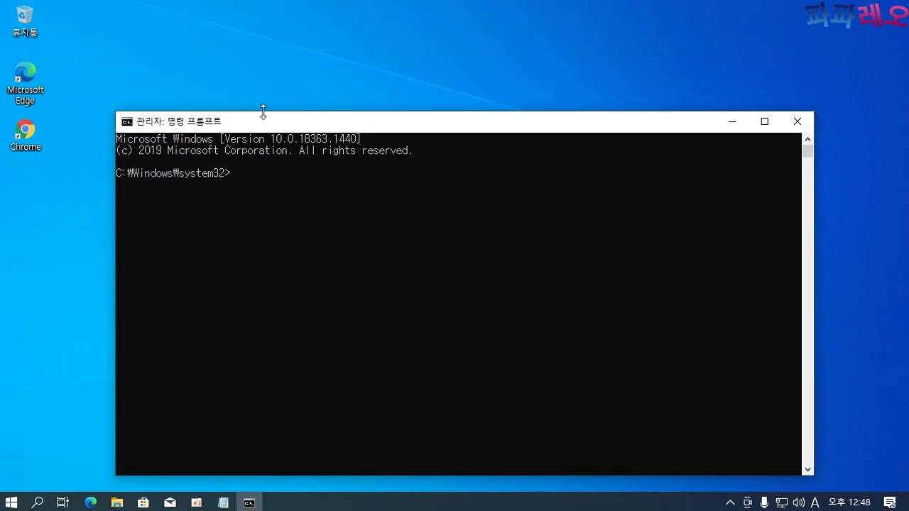
pyautogui.moveTo(263, 114); pyautogui.dragTo(242, 71)
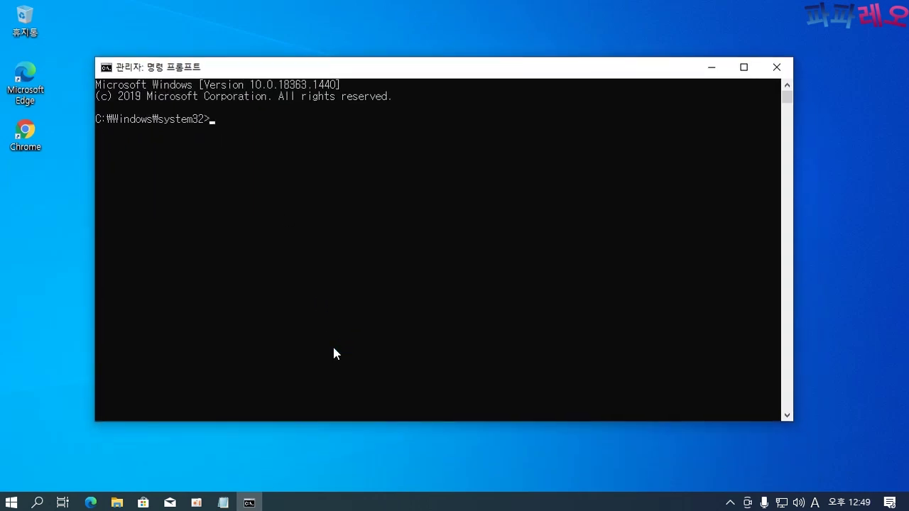
# Step: Run slmgr /ipk without a product key, dismiss the Windows Script Host messages and close the Command Prompt
pyautogui.write('slmgr /ipk')
pyautogui.press('Return')
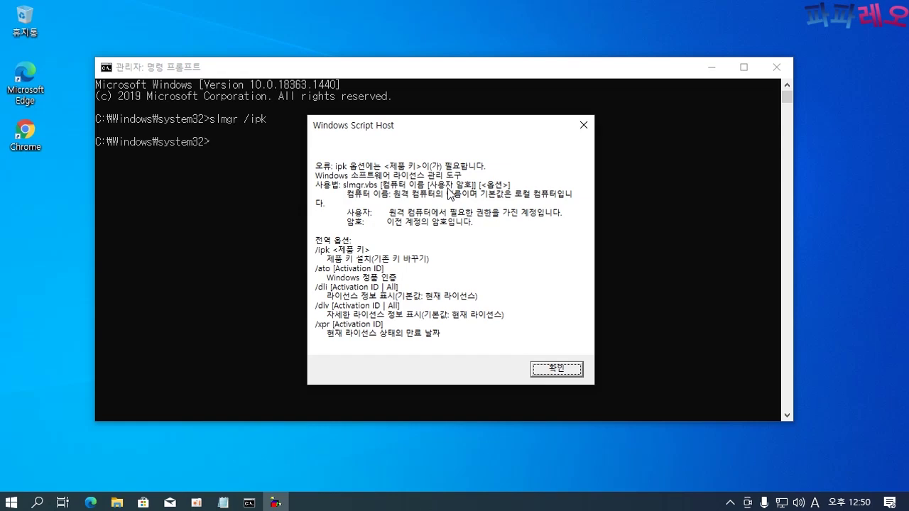
pyautogui.click(582, 128)
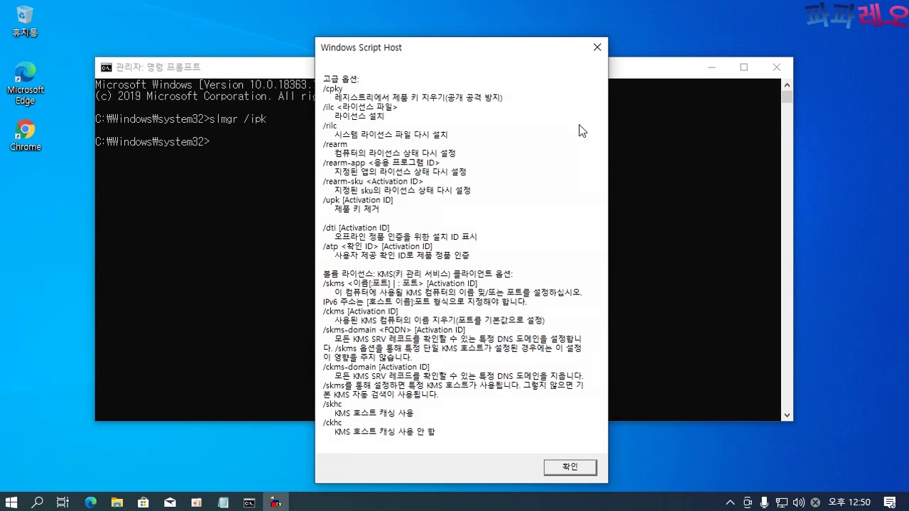
pyautogui.click(593, 47)
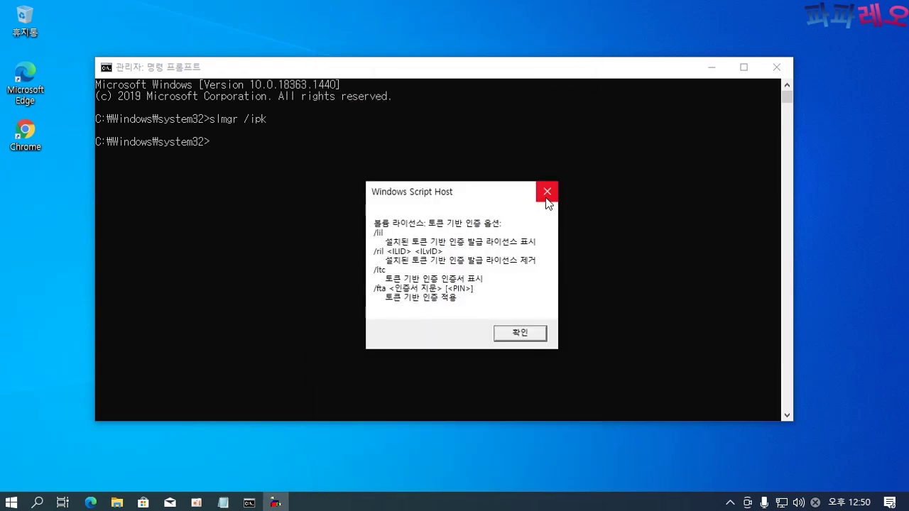
pyautogui.click(547, 192)
pyautogui.click(592, 135)
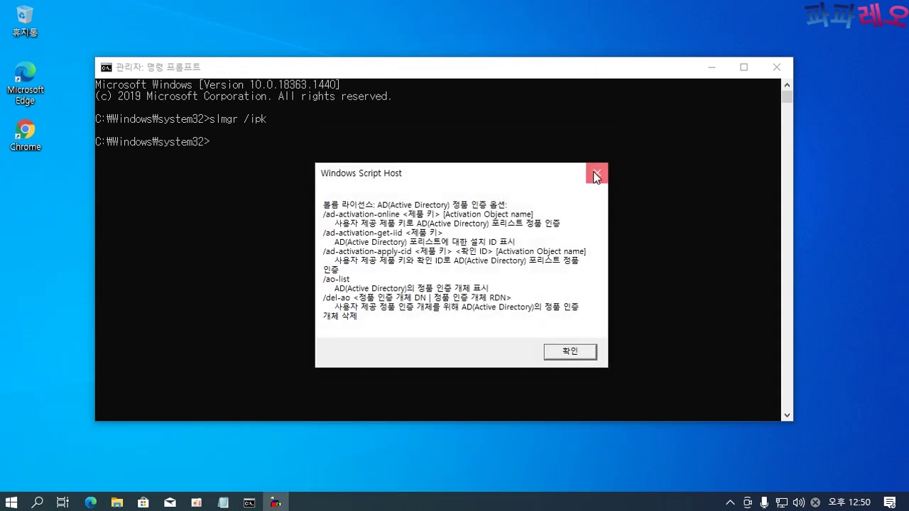
pyautogui.click(597, 173)
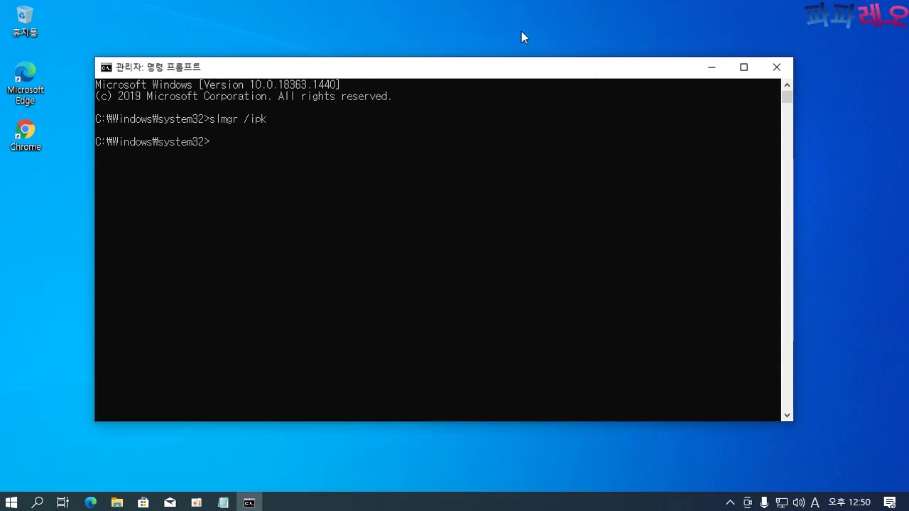
pyautogui.click(782, 67)
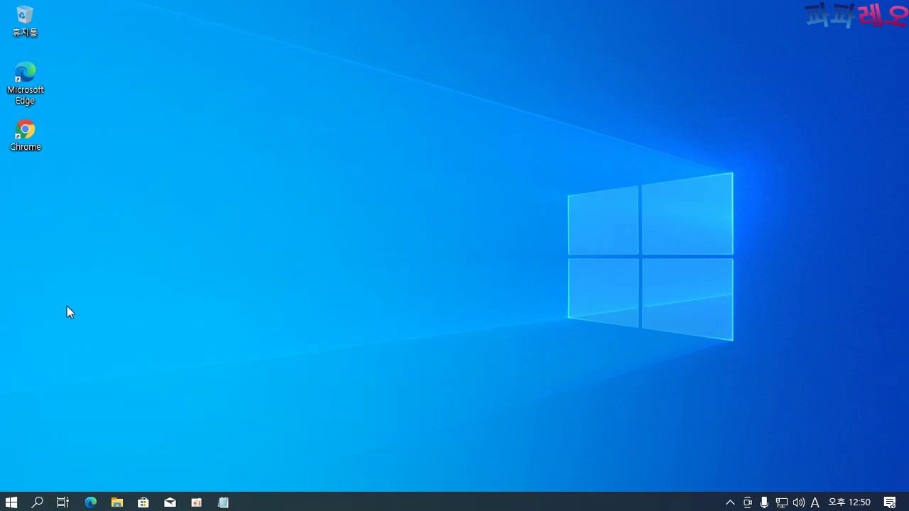
# Step: Open File Explorer and bring up the system properties of 내 PC
pyautogui.press('super+e')
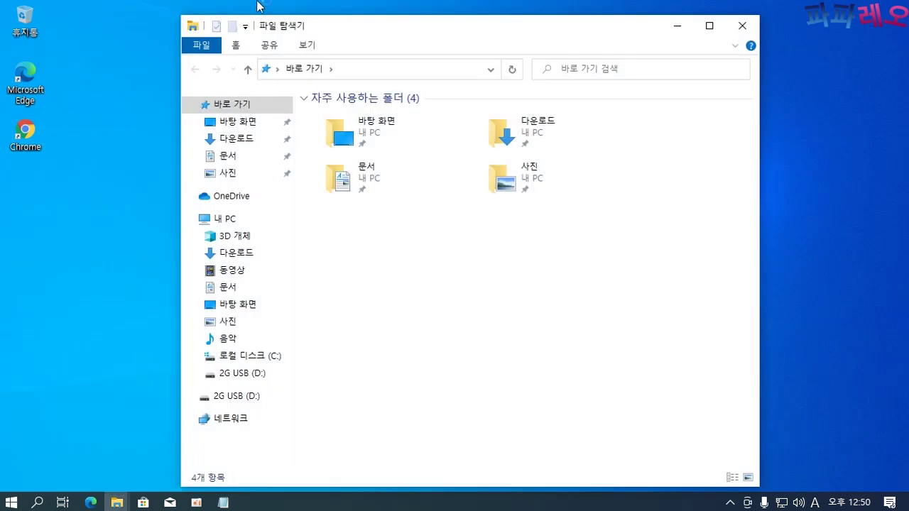
pyautogui.moveTo(325, 40); pyautogui.dragTo(315, 37)
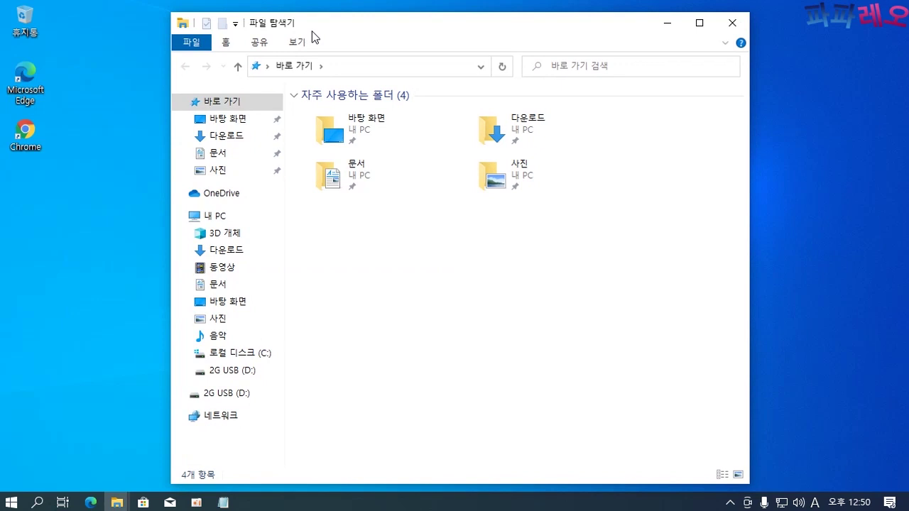
pyautogui.rightClick(218, 224)
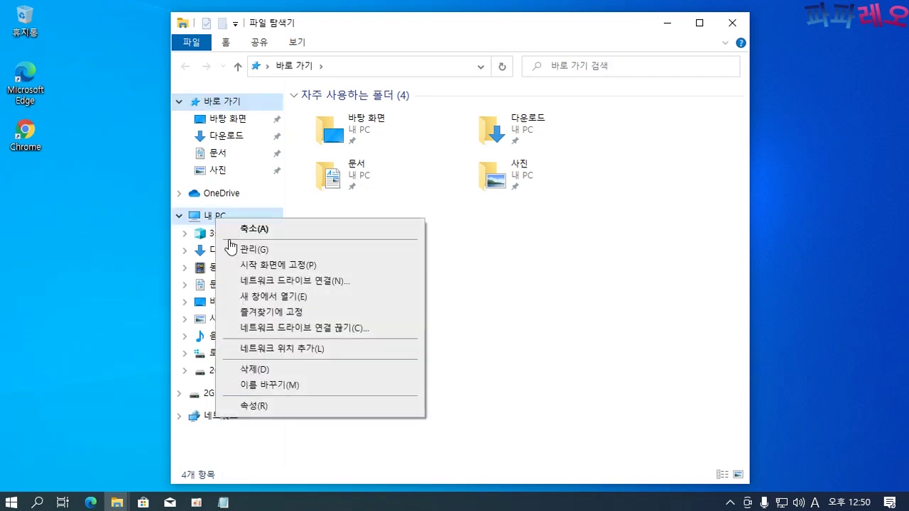
pyautogui.click(294, 407)
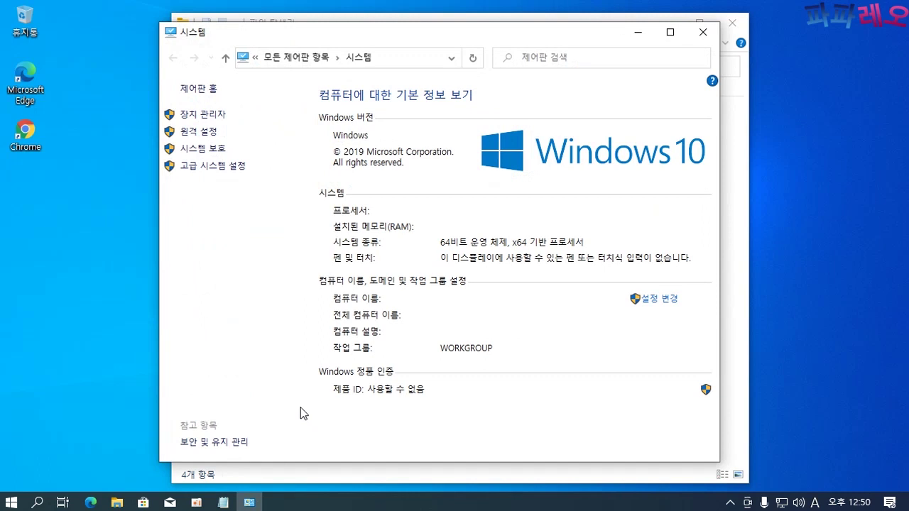
pyautogui.moveTo(389, 37); pyautogui.dragTo(375, 33)
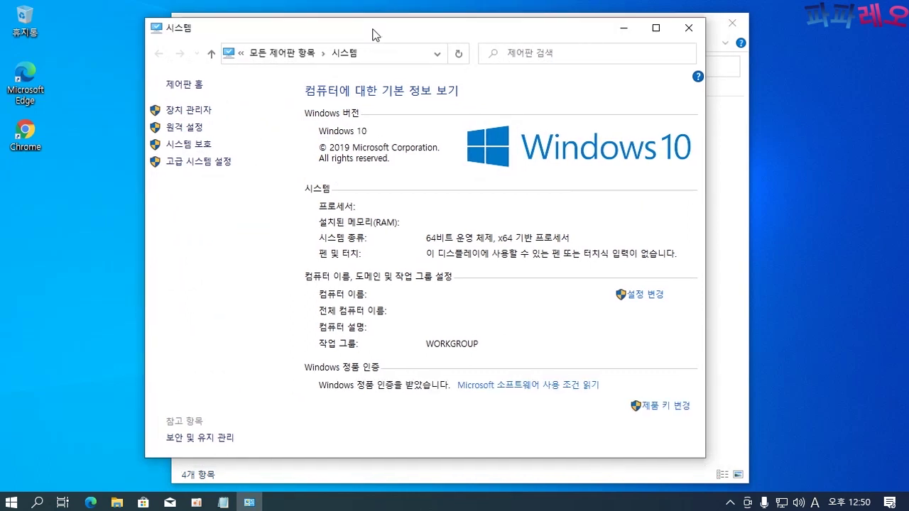
# Step: View the product key entry dialog for changing the Windows key and cancel it without entering a key
pyautogui.click(669, 407)
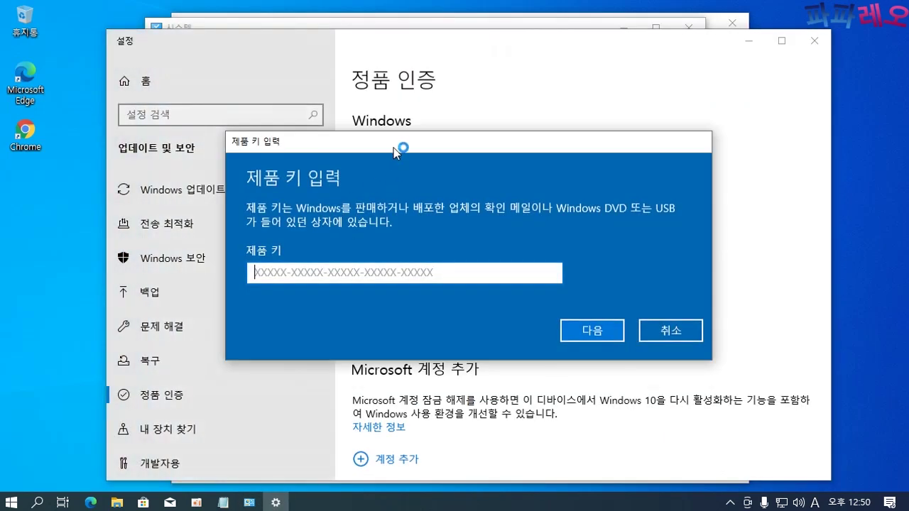
pyautogui.moveTo(394, 148); pyautogui.dragTo(403, 156)
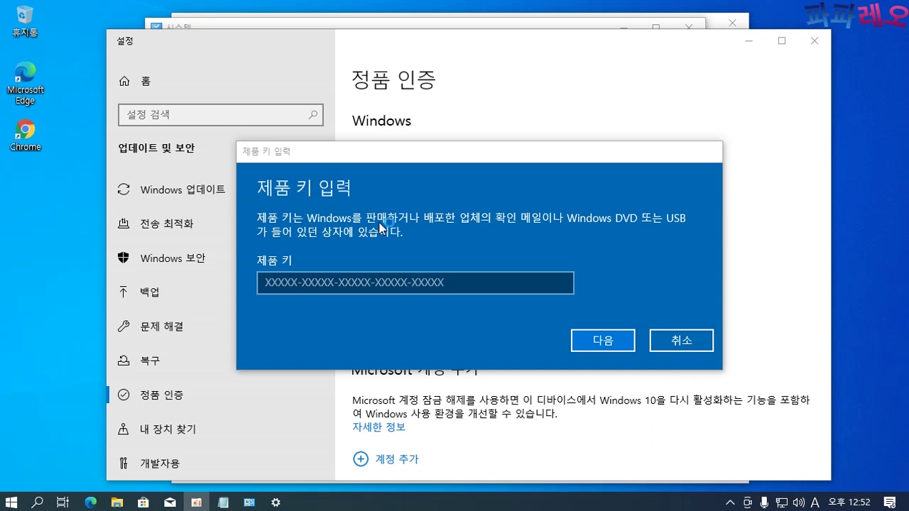
pyautogui.click(684, 341)
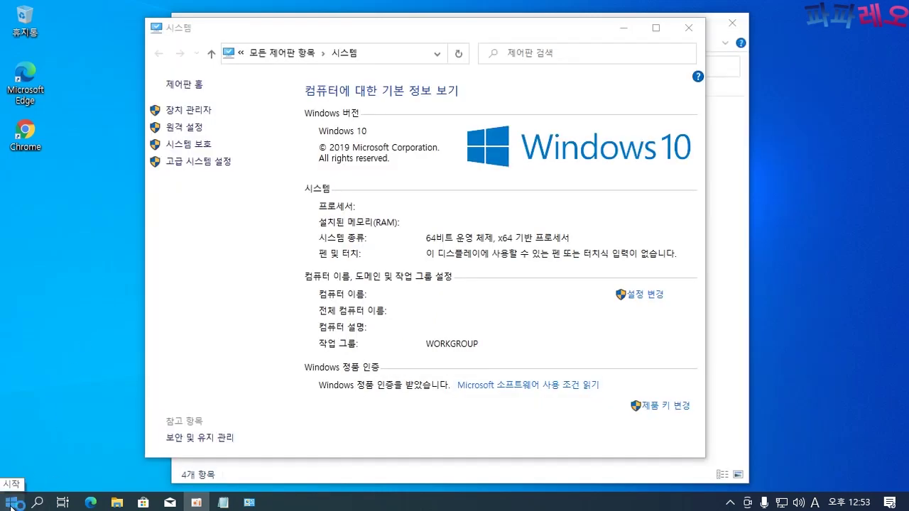
# Step: Open Windows Settings (설정) and go to the activation page (정품 인증) under 업데이트 및 보안
pyautogui.click(10, 504)
pyautogui.moveTo(15, 442)
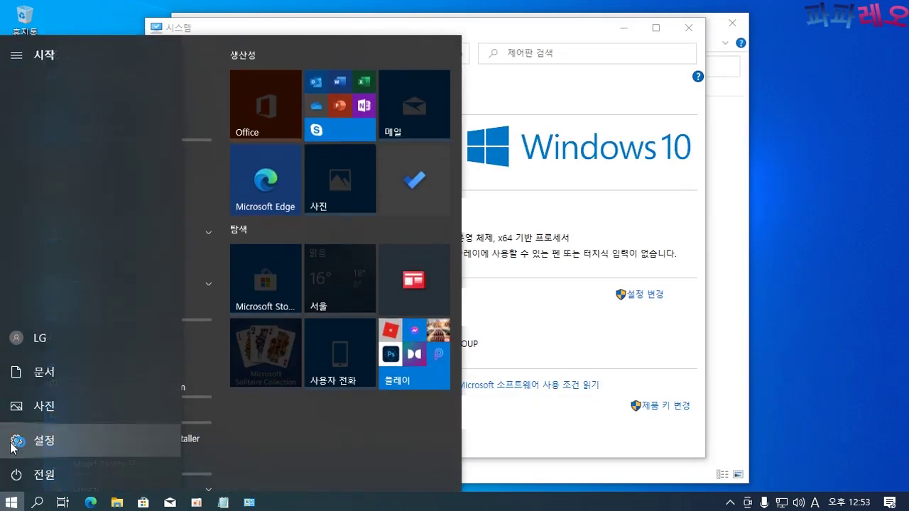
pyautogui.click(16, 441)
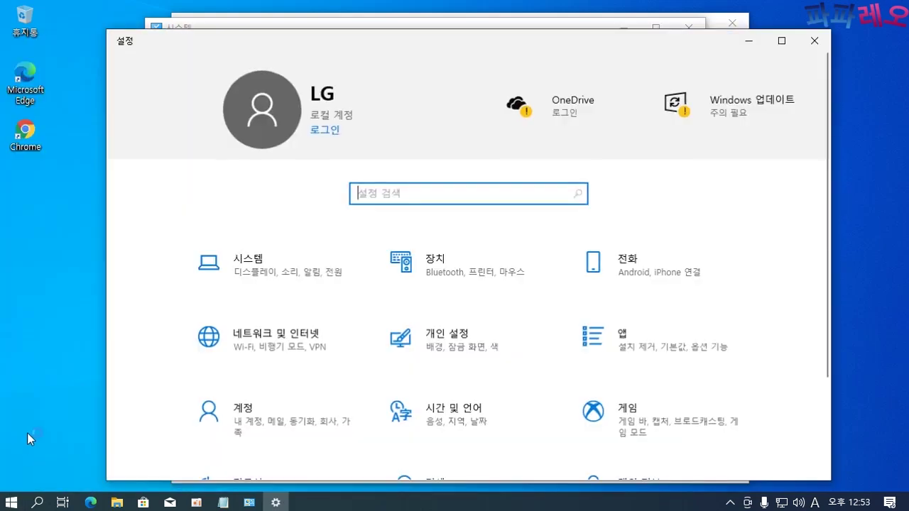
pyautogui.scroll(-2, 353, 313)
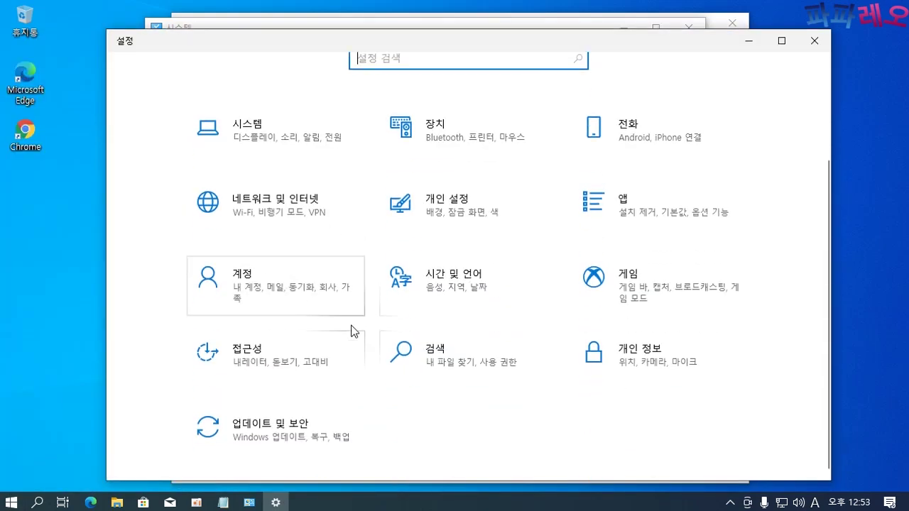
pyautogui.click(293, 433)
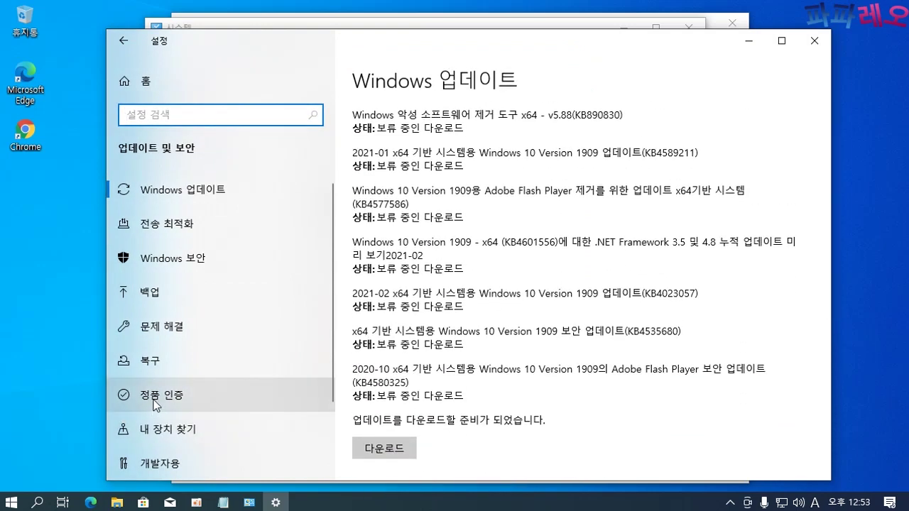
pyautogui.click(159, 409)
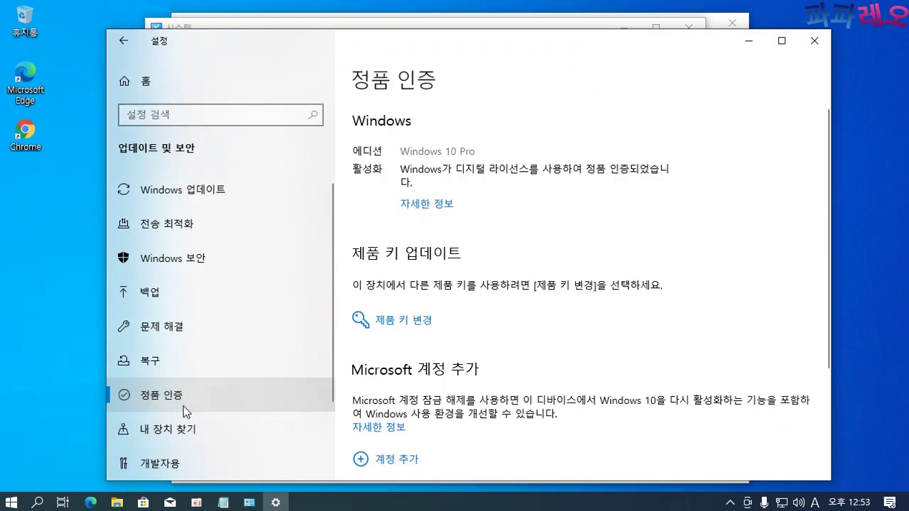
# Step: View the product key entry dialog (제품 키 입력) from the activation settings and cancel it without entering a key
pyautogui.click(412, 324)
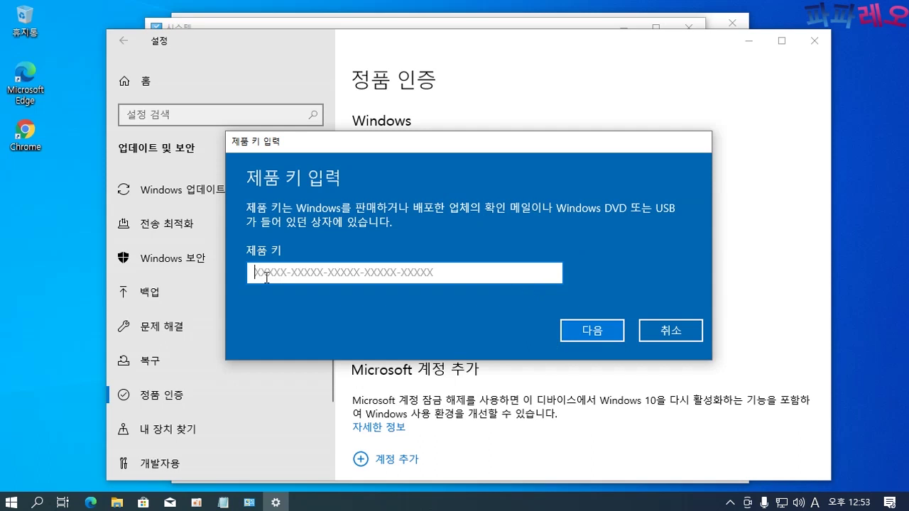
pyautogui.click(593, 332)
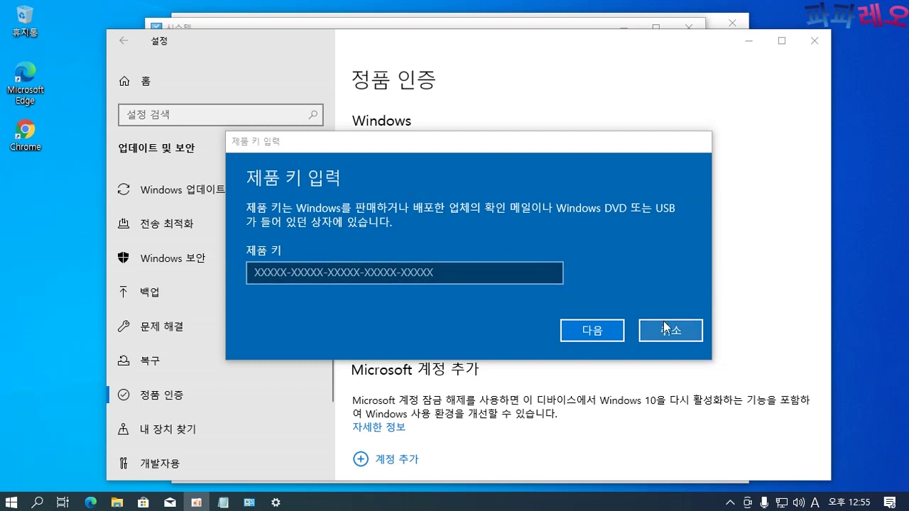
pyautogui.click(676, 337)
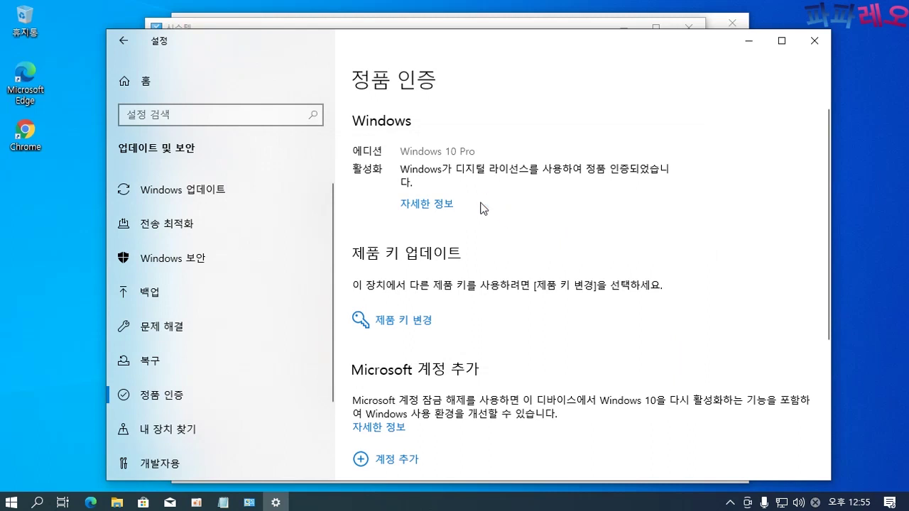